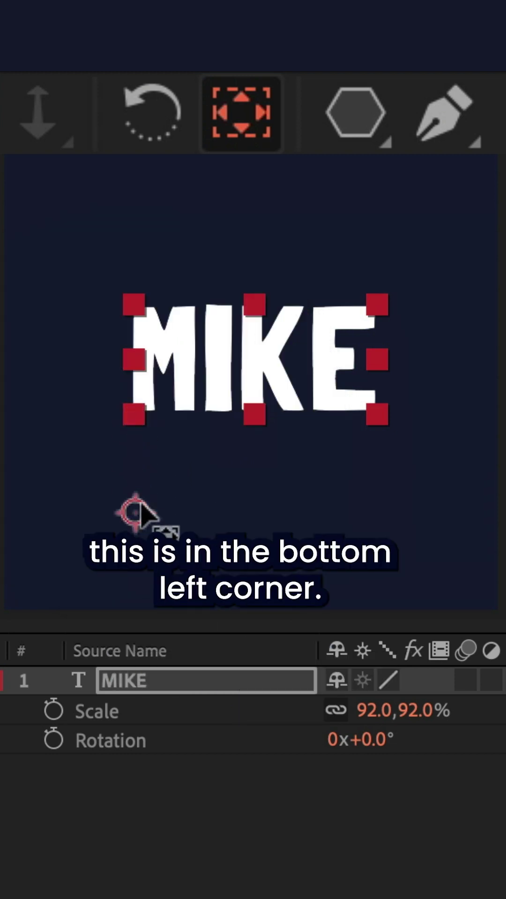
Step: Scale MIKE to 97% around its bottom-left anchor point
{"action": "mouse_move", "coordinate": [367, 711]}
{"action": "left_mouse_down"}
{"action": "mouse_move", "coordinate": [395, 702]}
{"action": "mouse_move", "coordinate": [374, 706]}
{"action": "mouse_move", "coordinate": [378, 745]}
{"action": "left_mouse_up"}
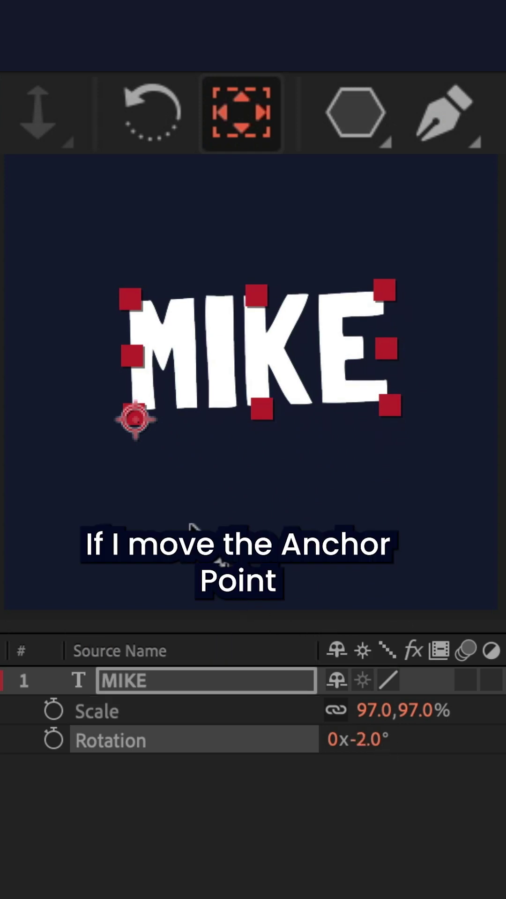
Step: Move the anchor point up near the E, scale MIKE around it, then select the MIKE layer
{"action": "left_click_drag", "start_coordinate": [137, 420], "coordinate": [349, 320]}
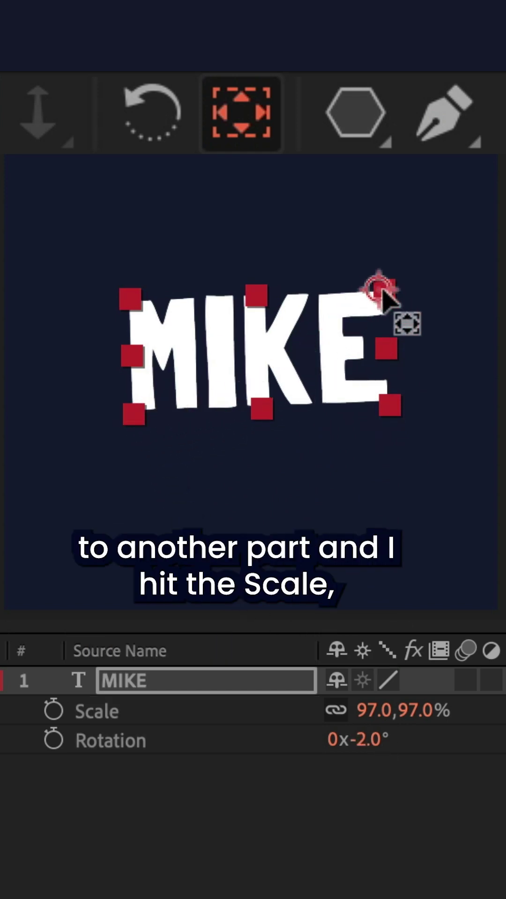
{"action": "mouse_move", "coordinate": [383, 713]}
{"action": "left_mouse_down"}
{"action": "mouse_move", "coordinate": [379, 743]}
{"action": "mouse_move", "coordinate": [370, 755]}
{"action": "left_mouse_up"}
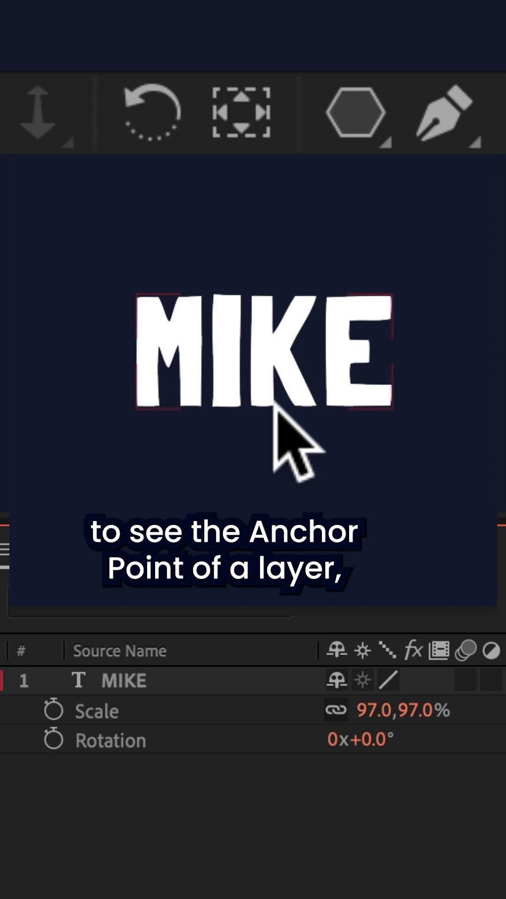
{"action": "left_click", "coordinate": [136, 683]}
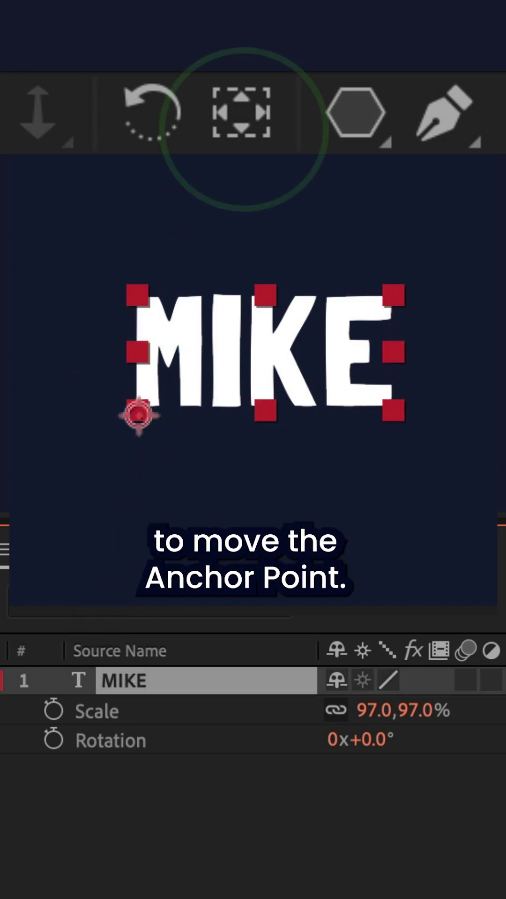
Step: Use Pan Behind to drag MIKE's anchor point off the text, then center it on the layer
{"action": "left_click", "coordinate": [243, 113]}
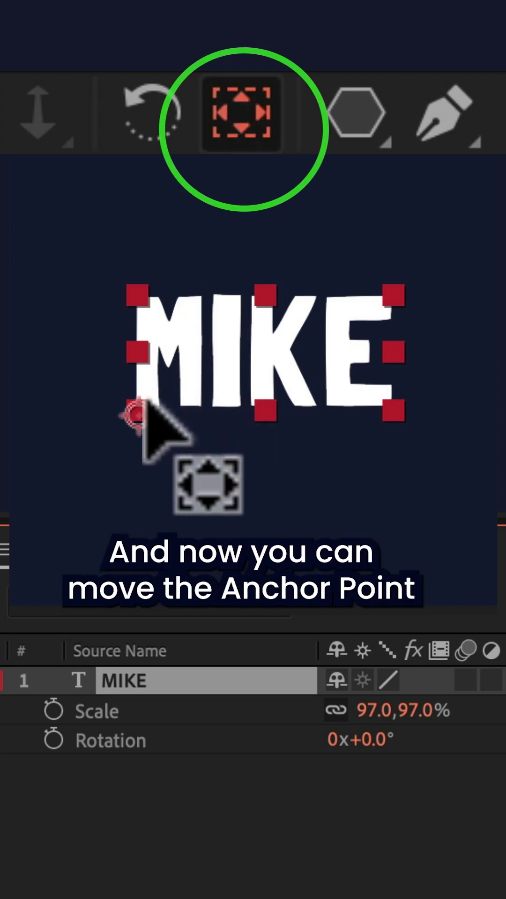
{"action": "mouse_move", "coordinate": [139, 417]}
{"action": "left_mouse_down"}
{"action": "mouse_move", "coordinate": [365, 425]}
{"action": "mouse_move", "coordinate": [65, 177]}
{"action": "left_mouse_up"}
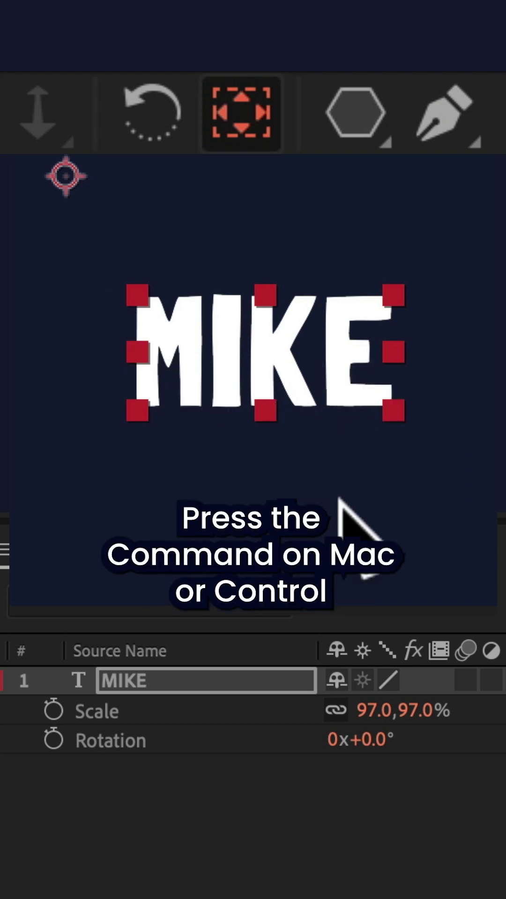
{"action": "left_click", "coordinate": [244, 125]}
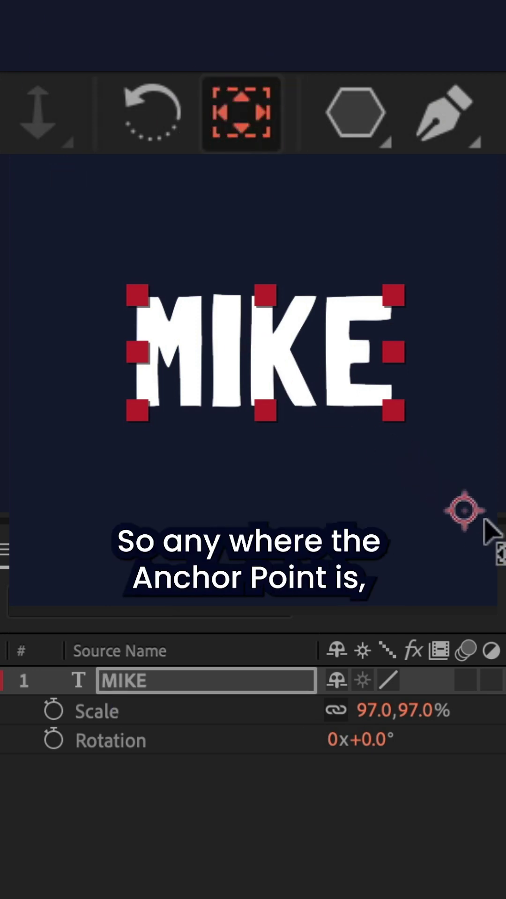